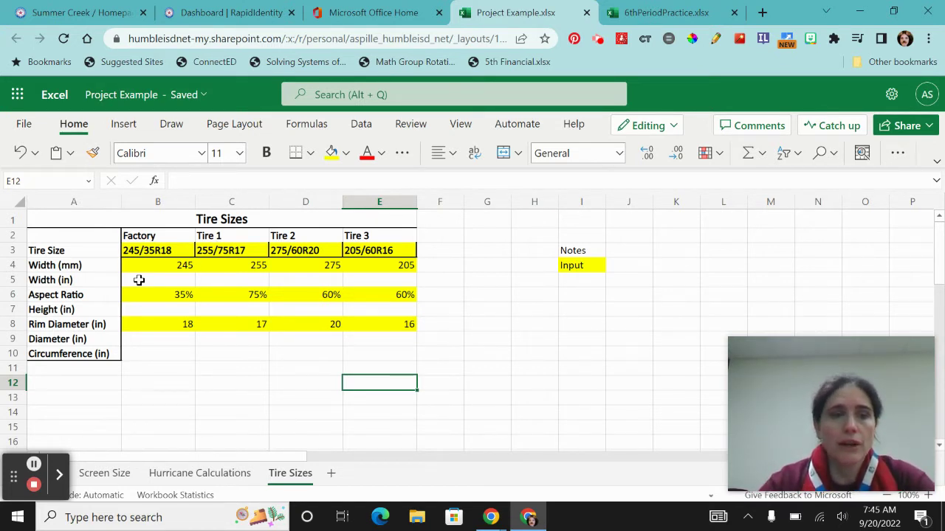
Enter =convert(B4,"mm","in") in B5 to convert the factory tire's width from millimetres to inches.
left_click(139, 279)
type("=")
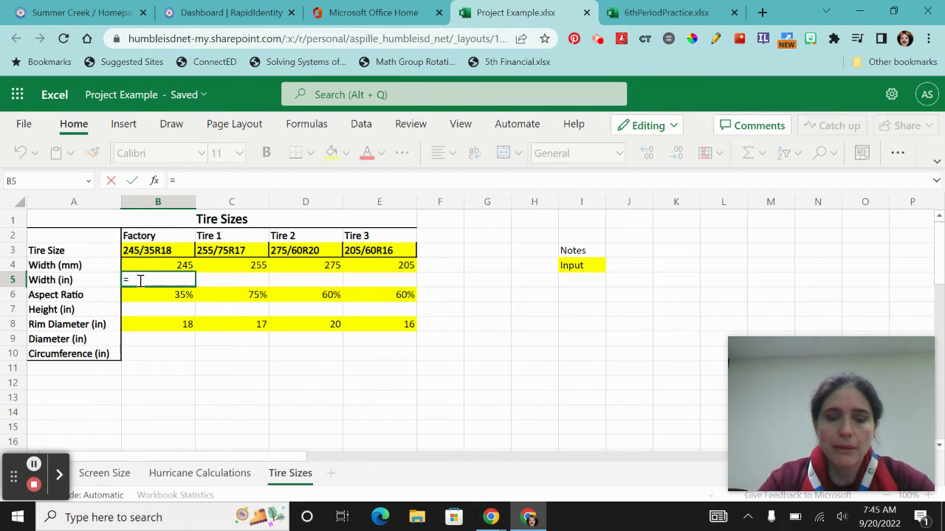
type("convert")
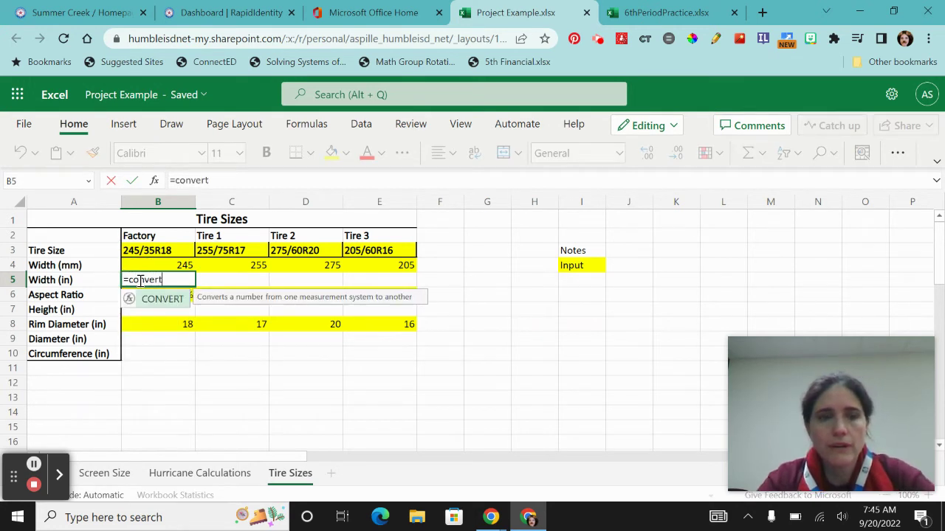
type("(")
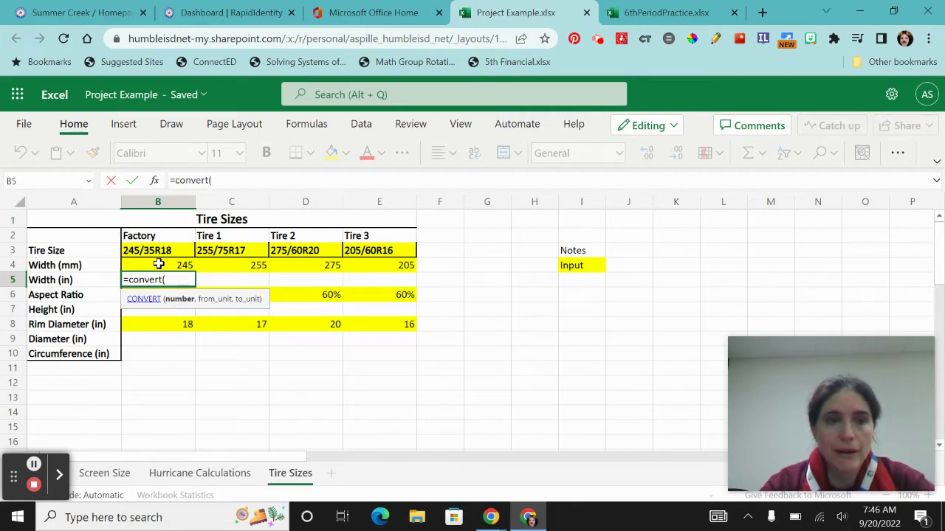
left_click(158, 264)
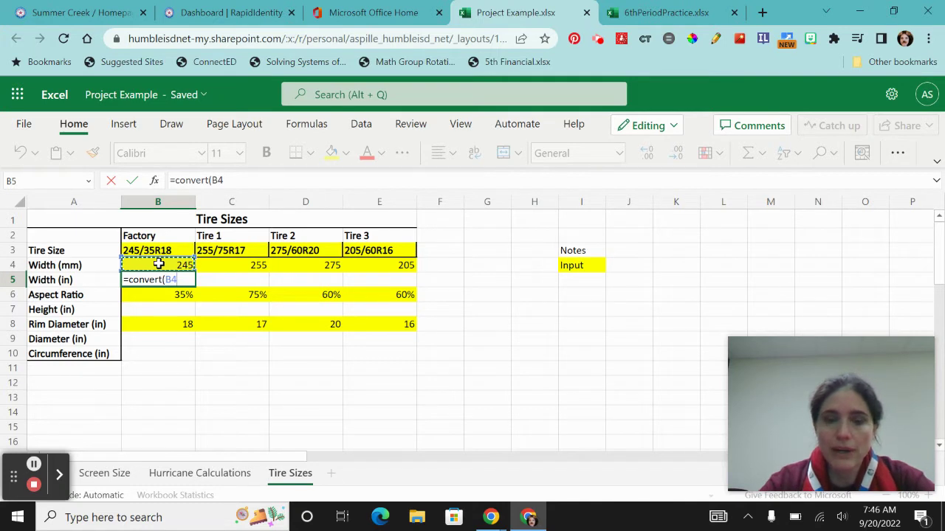
type(",")
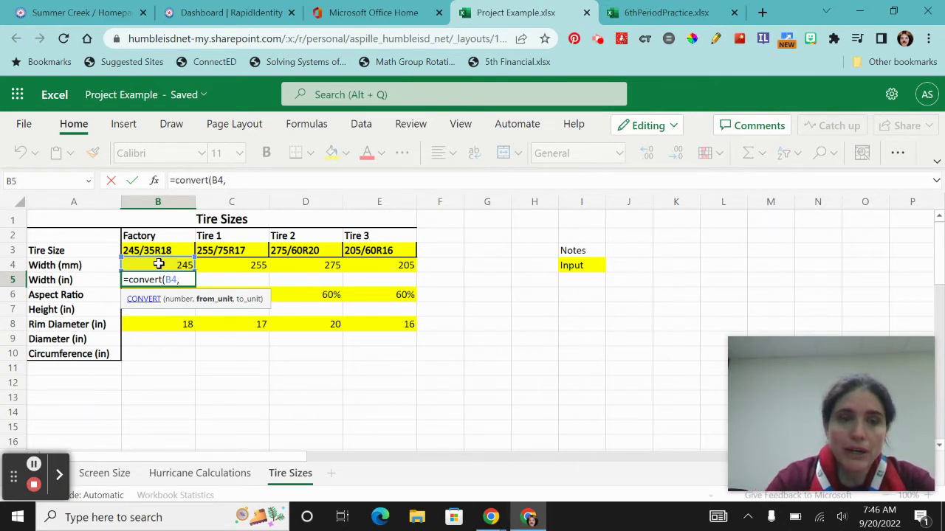
type("\"mm")
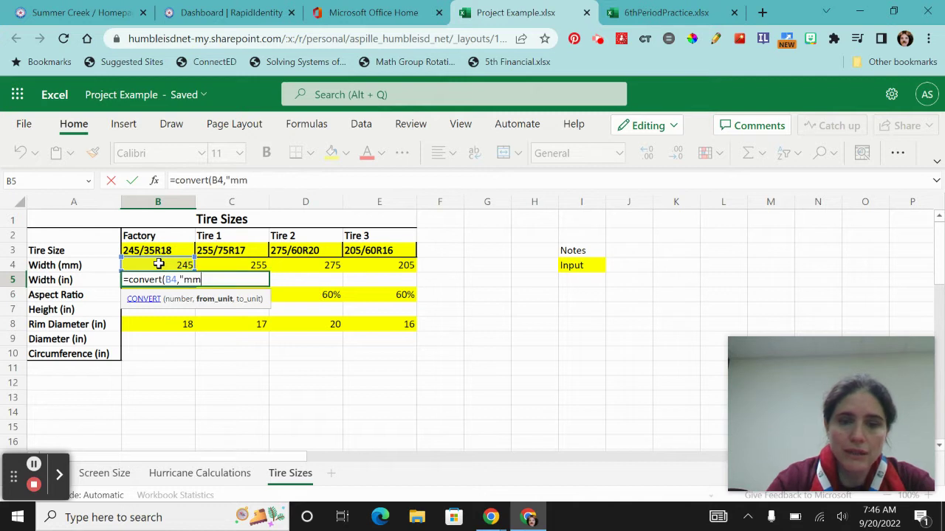
type("\"")
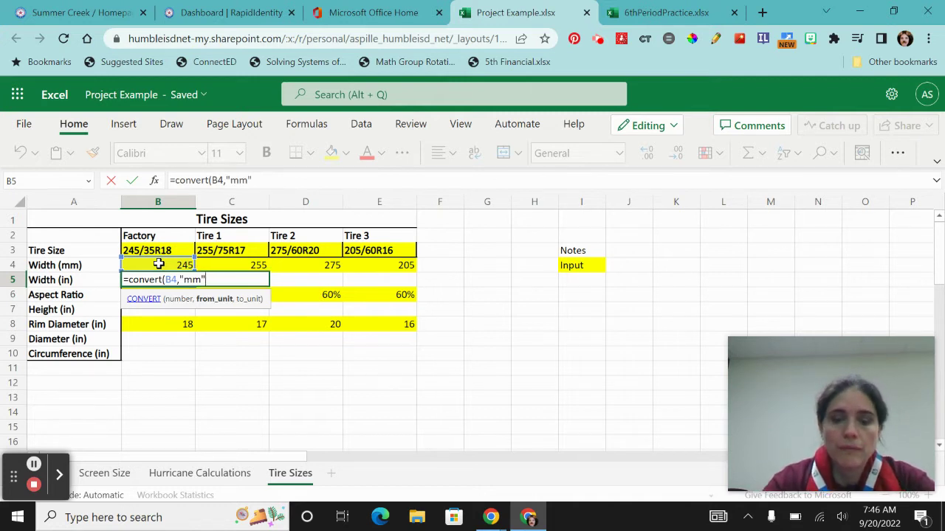
type(",")
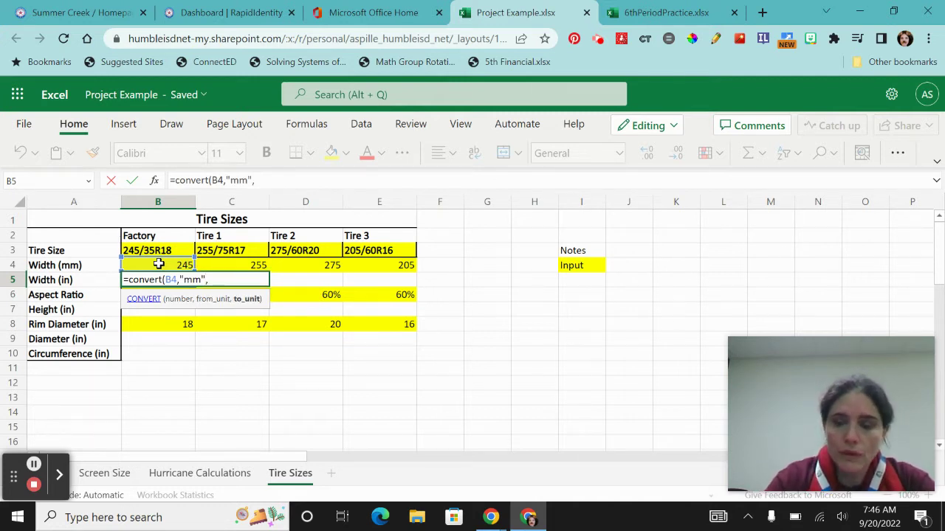
type("\"in")
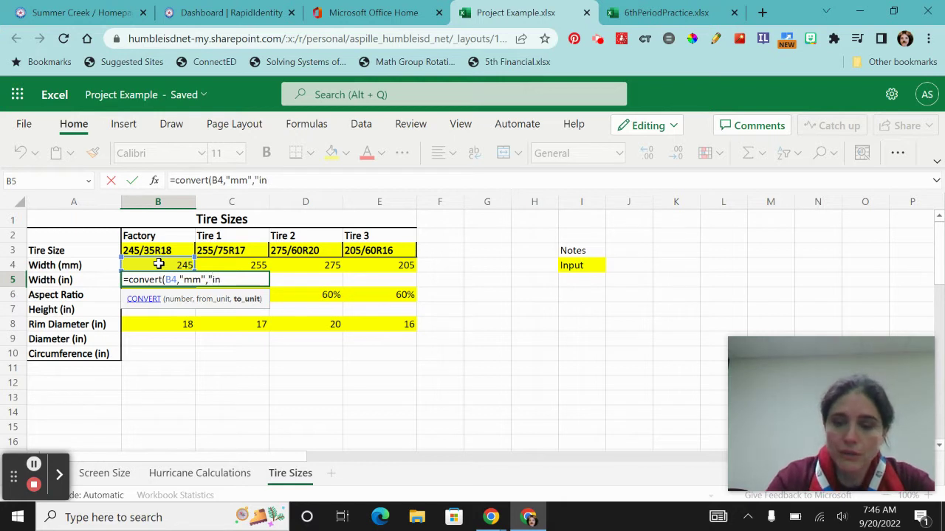
type("\"")
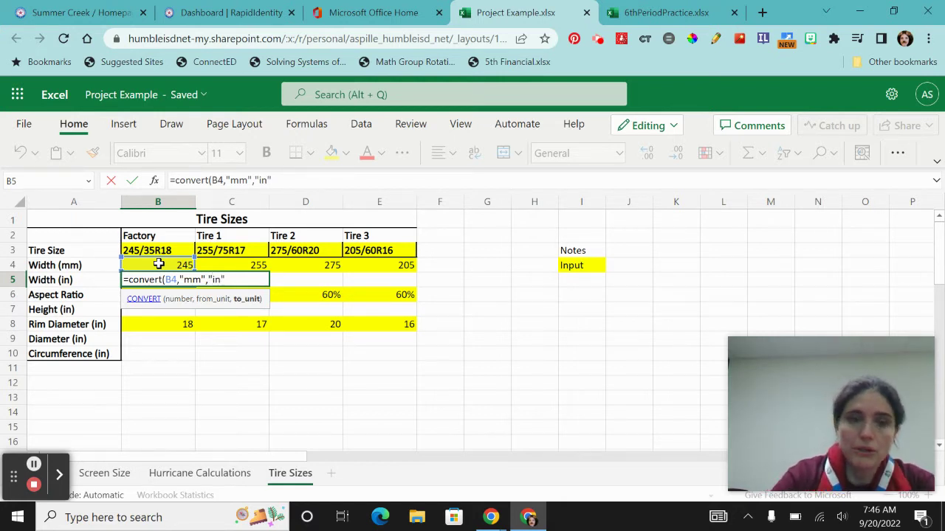
type(")")
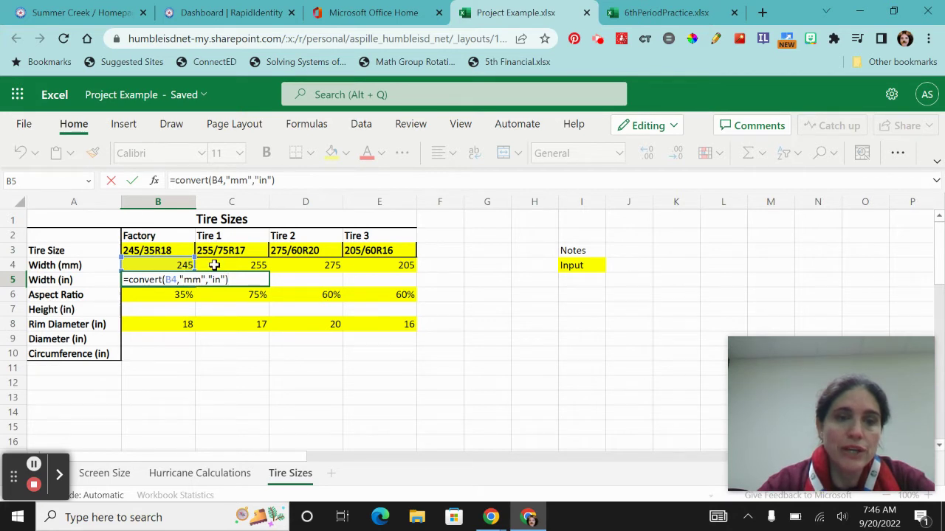
key("Return")
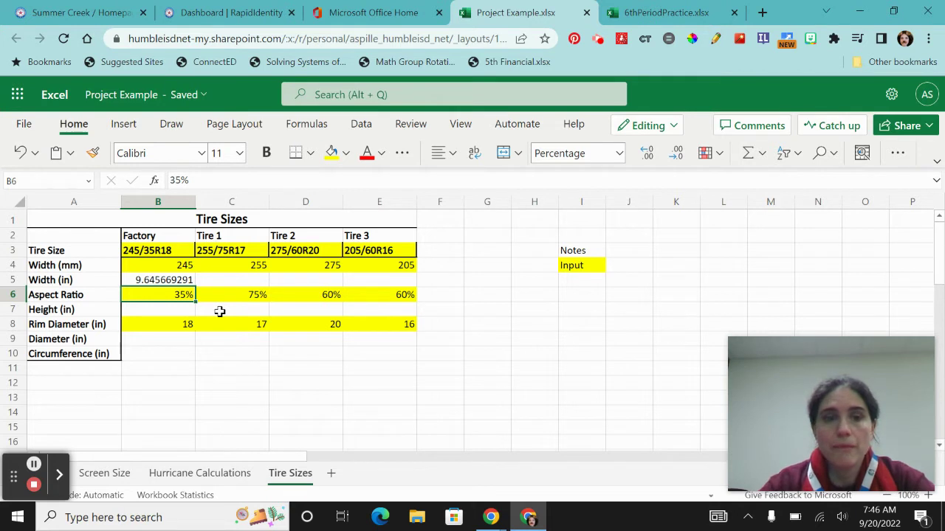
left_click(160, 311)
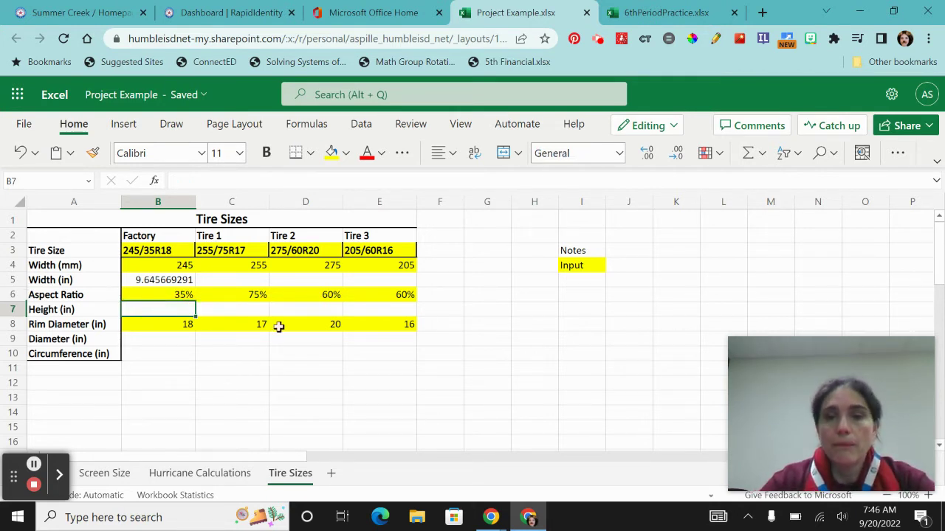
left_click(521, 325)
type("AR =")
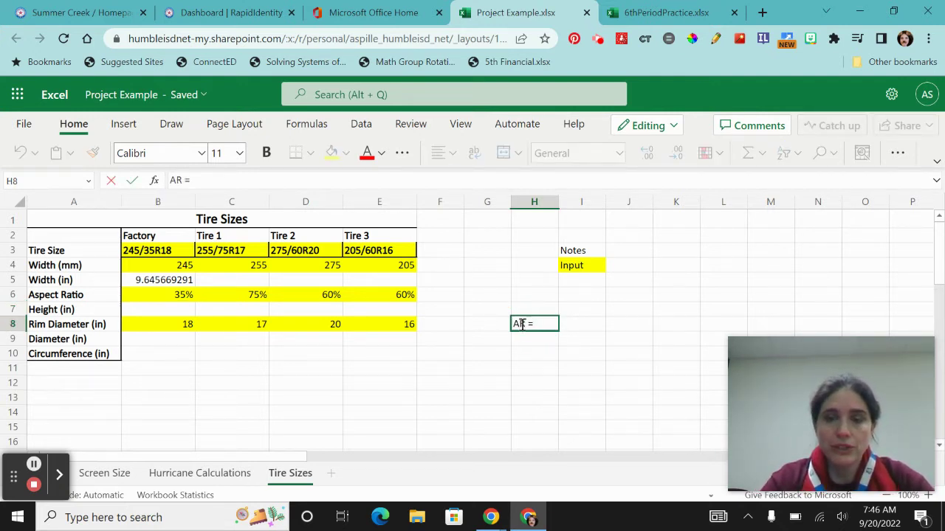
type(" H/W")
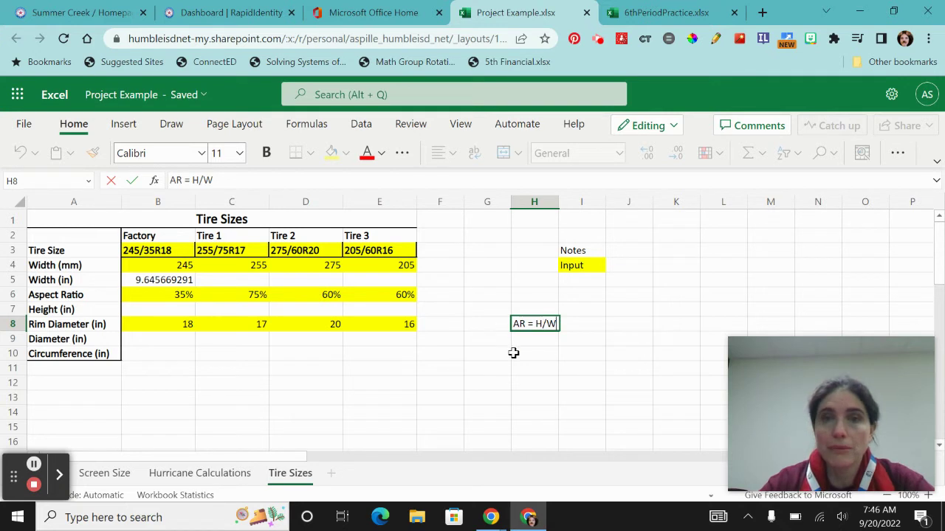
key("Escape")
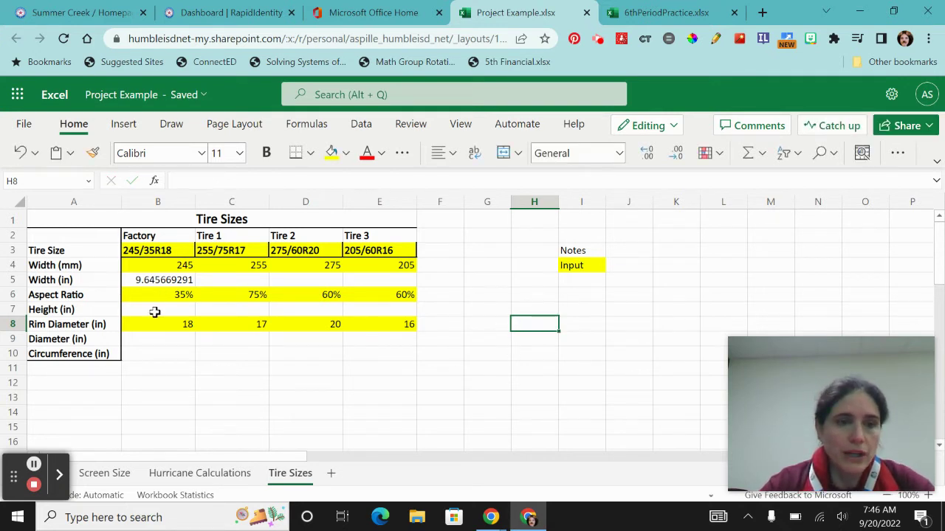
Calculate the factory tire's height in B7 with the formula =B5*B6, multiplying width in inches by aspect ratio.
left_click(155, 313)
type("=")
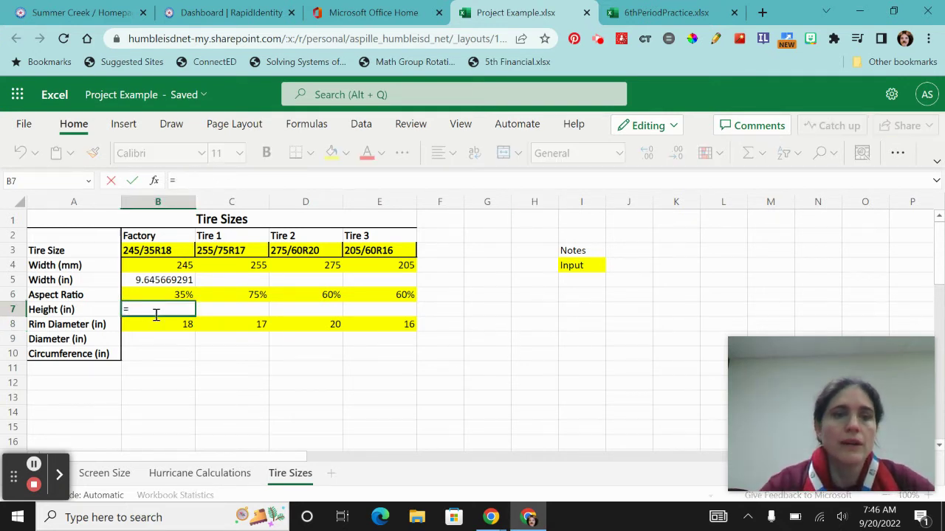
left_click(150, 280)
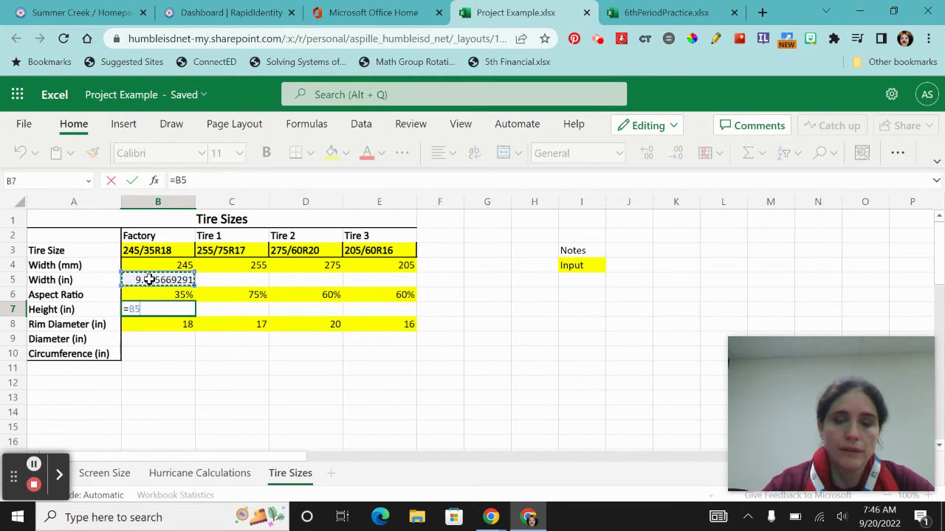
type("*")
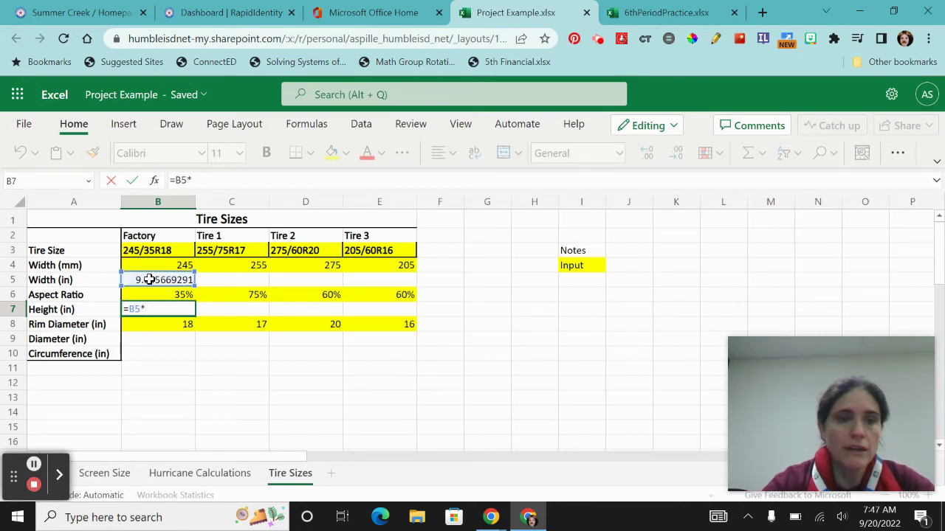
left_click(144, 295)
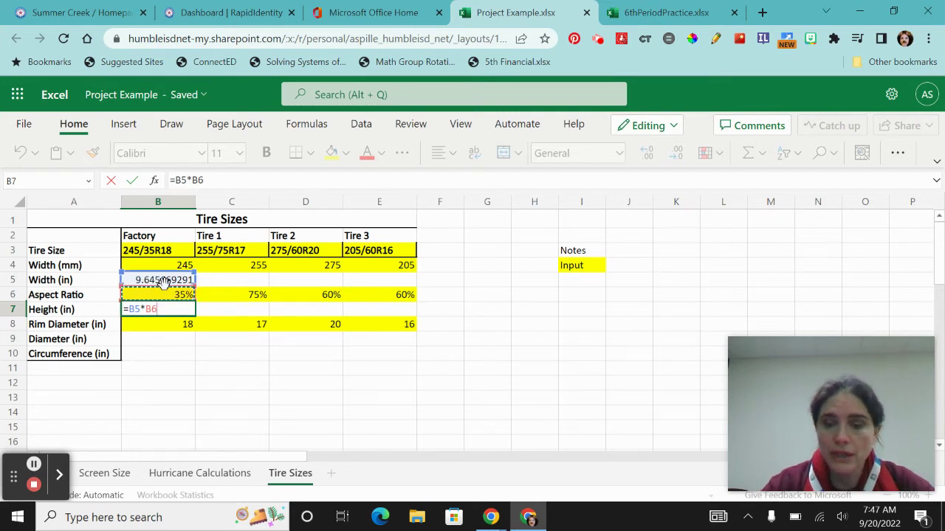
key("Return")
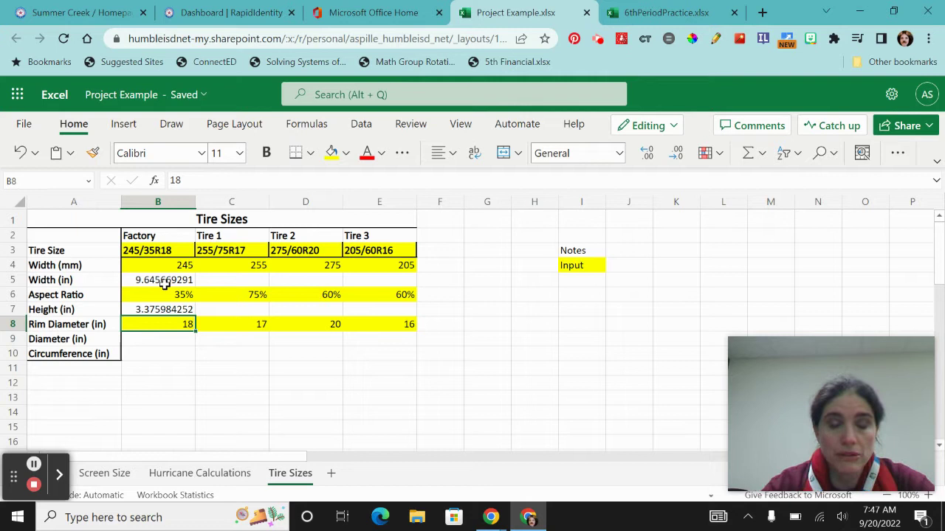
Calculate the factory tire's diameter in B9 with =B8+2*B7, adding twice the height to the rim diameter.
left_click(153, 339)
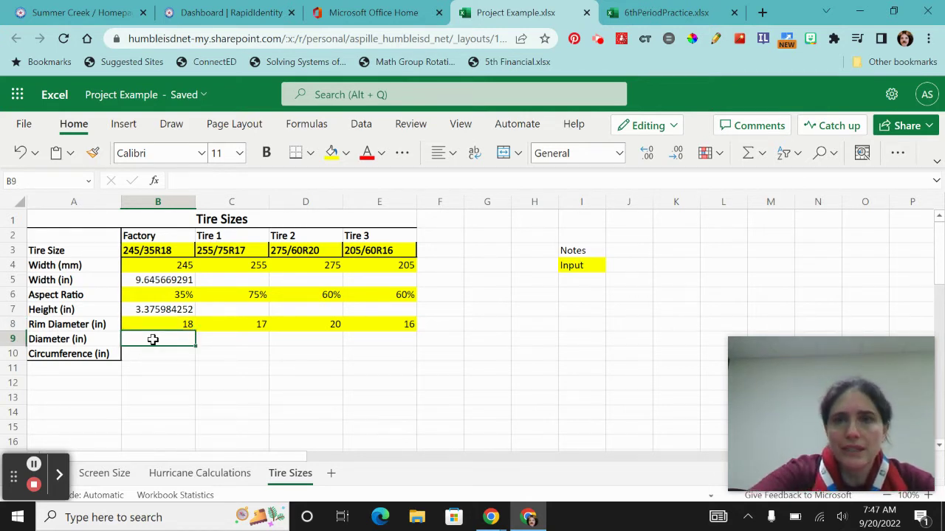
key("ctrl+Tab")
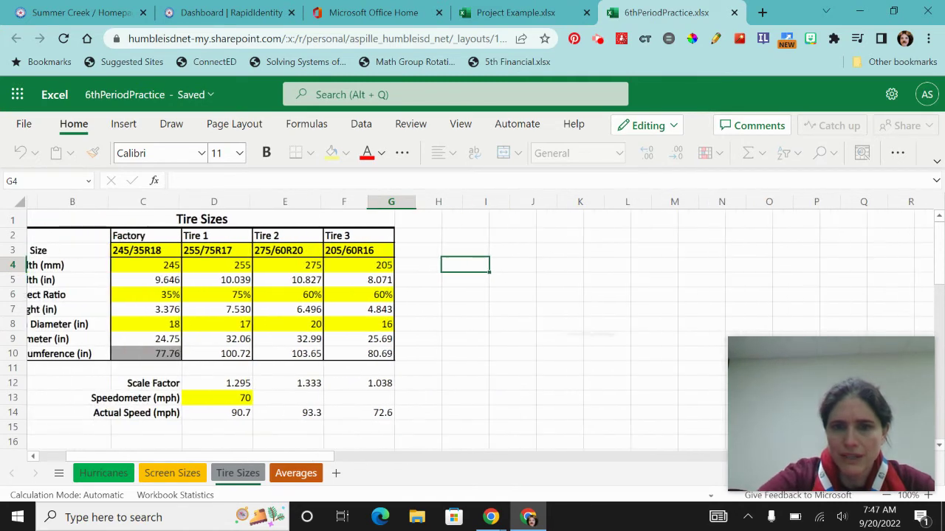
key("ctrl+shift+Tab")
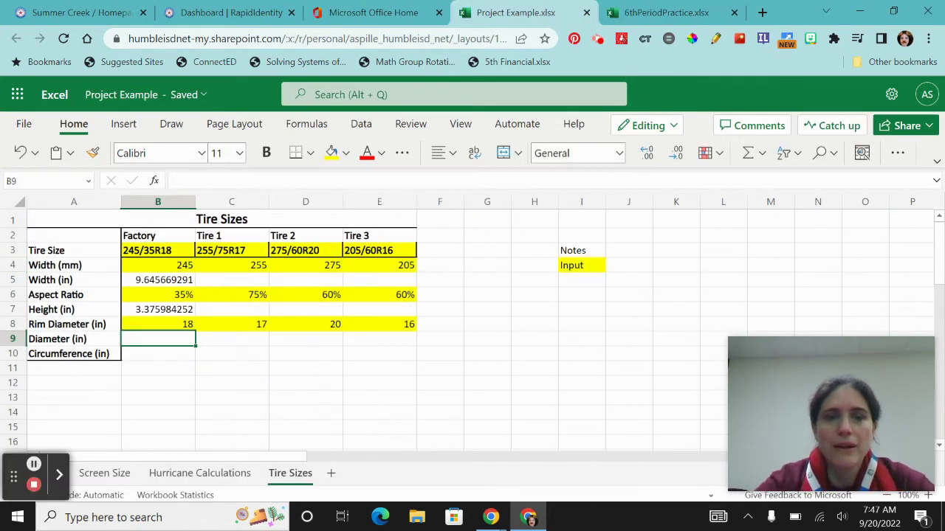
left_click(59, 474)
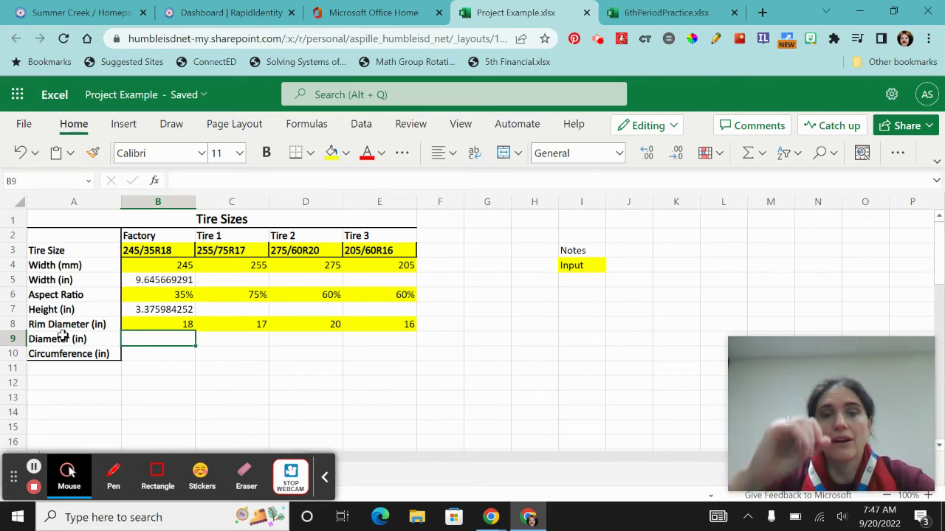
type("=")
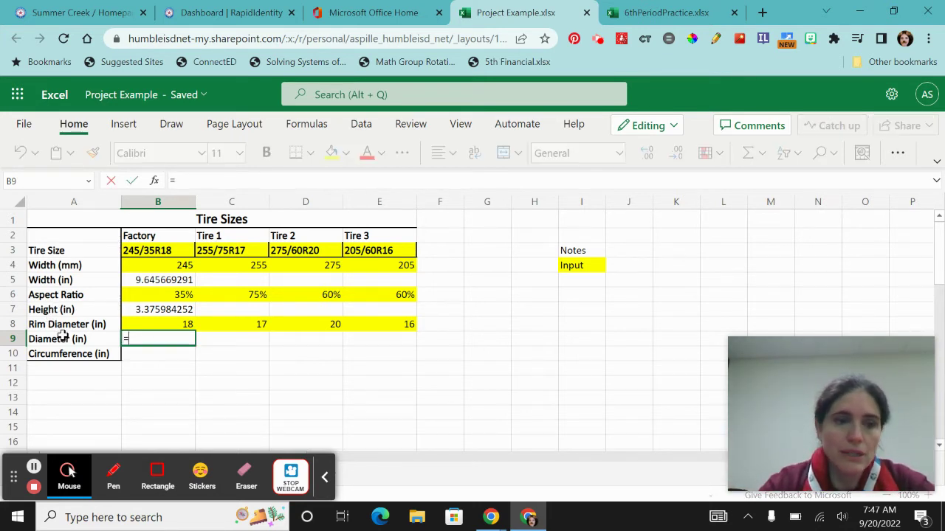
left_click(136, 324)
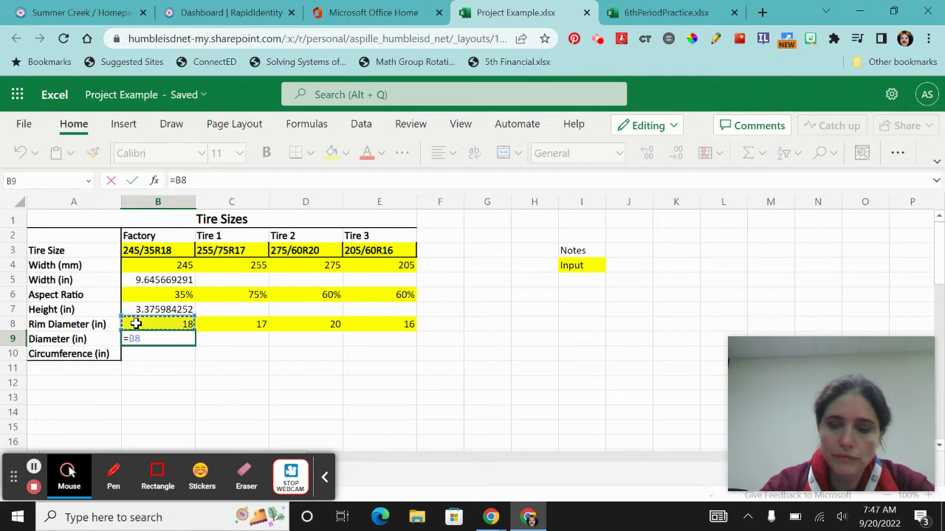
type("+")
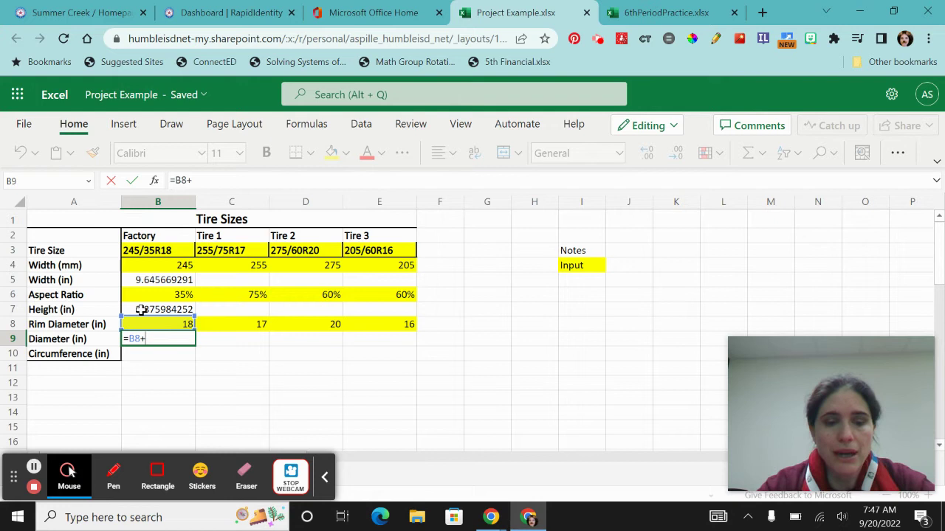
type("2*")
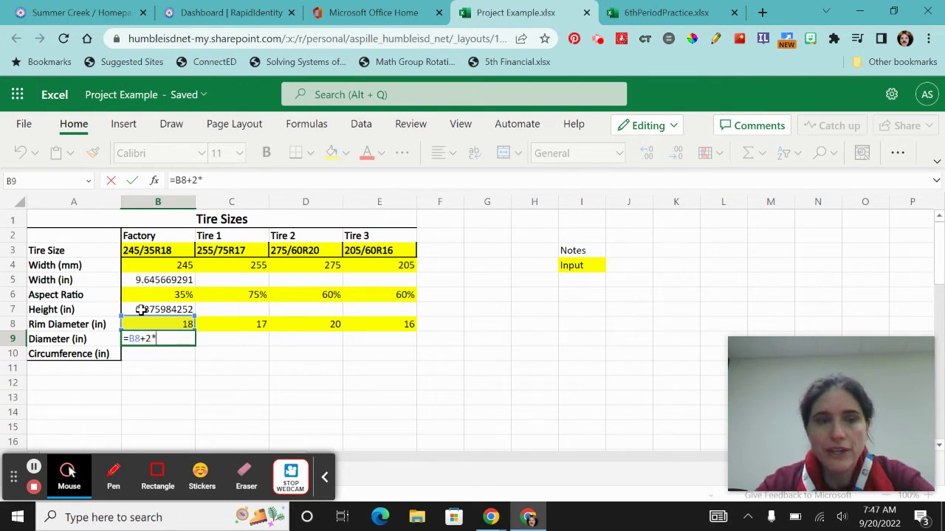
left_click(153, 309)
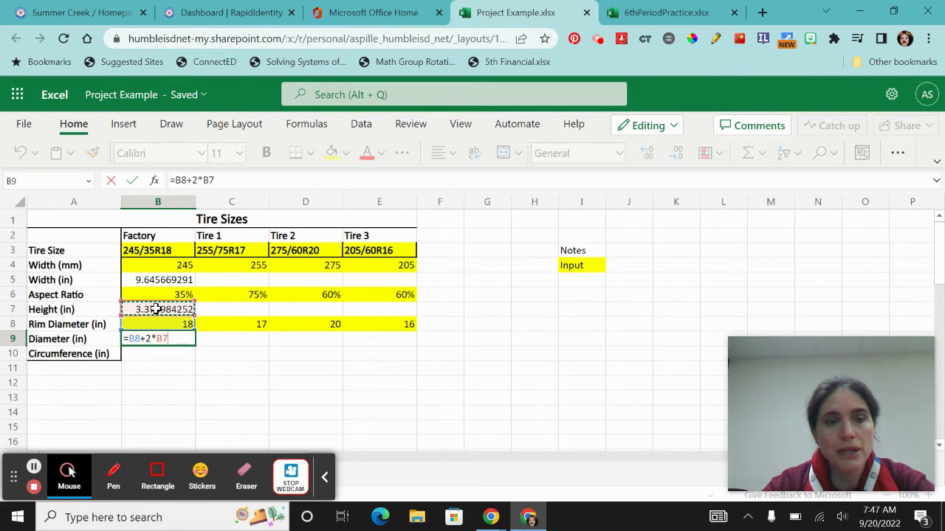
key("Return")
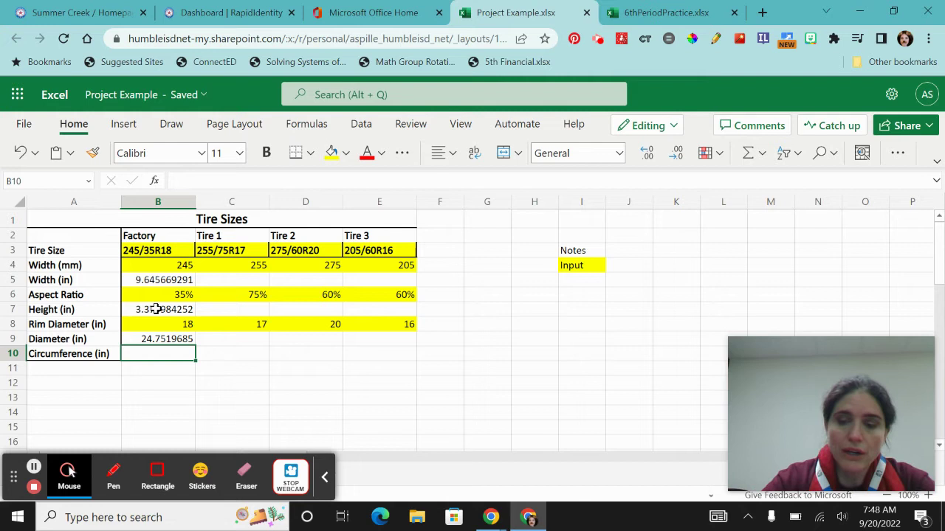
Calculate the factory tire's circumference in B10 with =pi()*B9, multiplying pi by the diameter.
type("=")
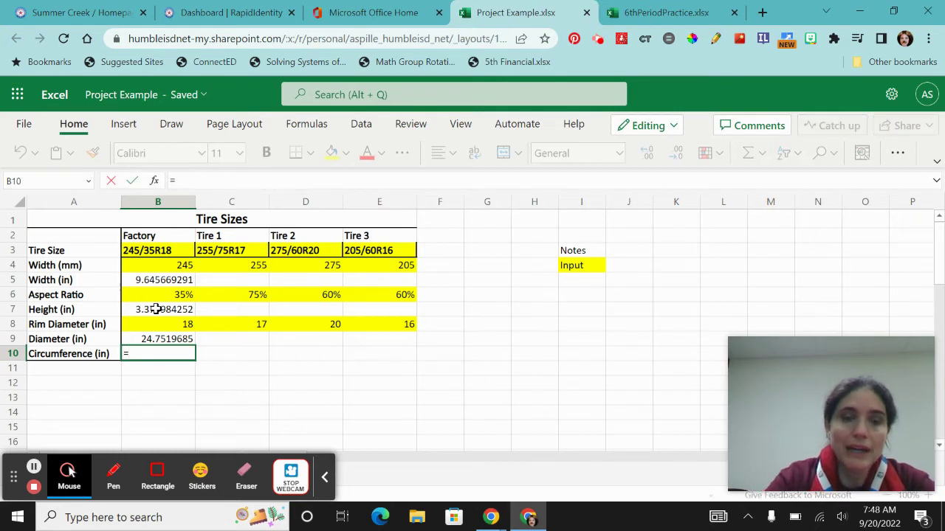
type("pi()")
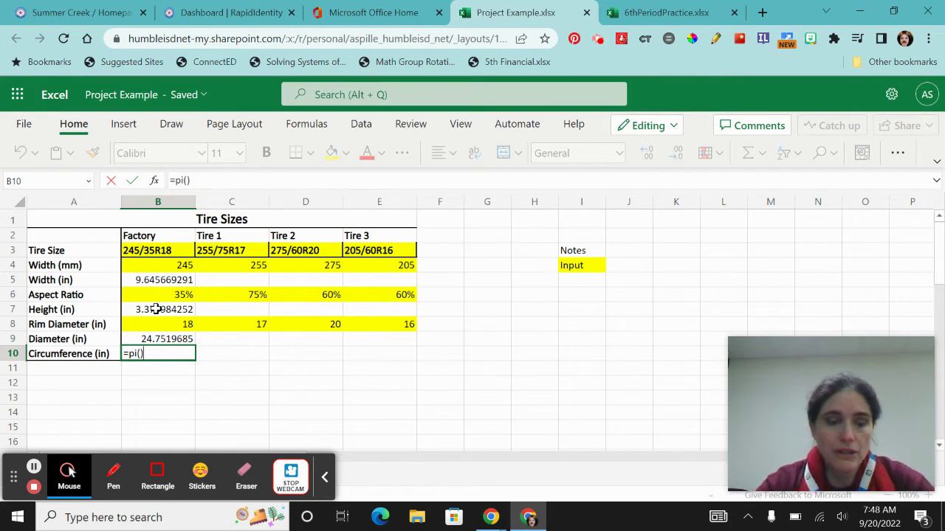
type("*")
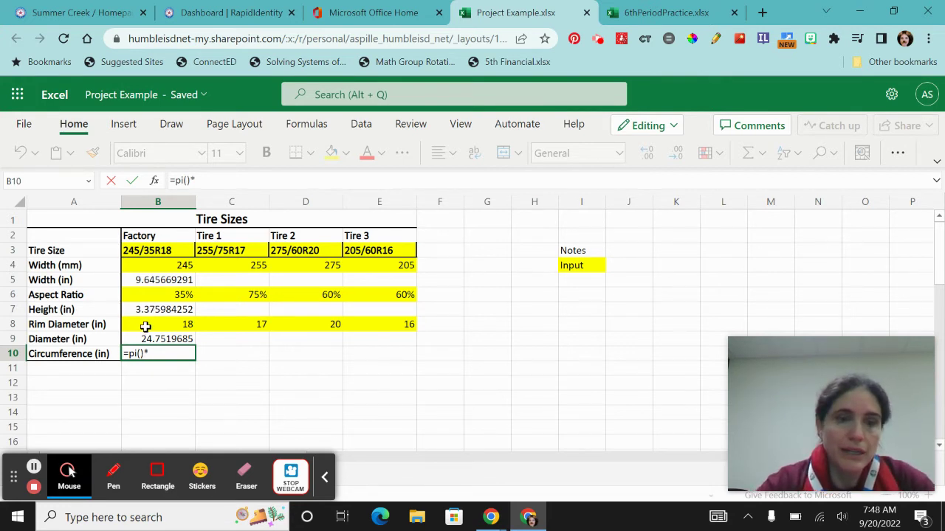
left_click(143, 337)
key("Return")
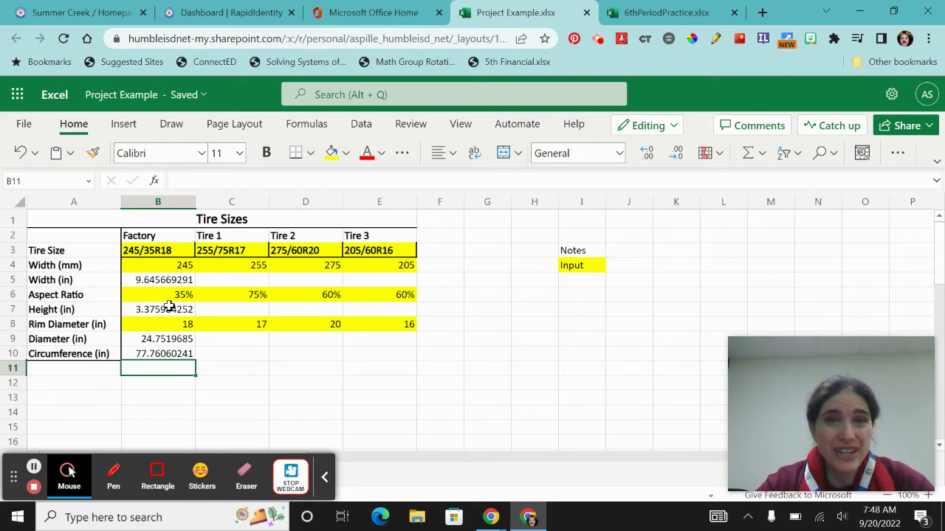
Fill the factory tire's width-in-inches and height formulas from B5 and B7 across to column E for Tires 1 to 3.
left_click(170, 282)
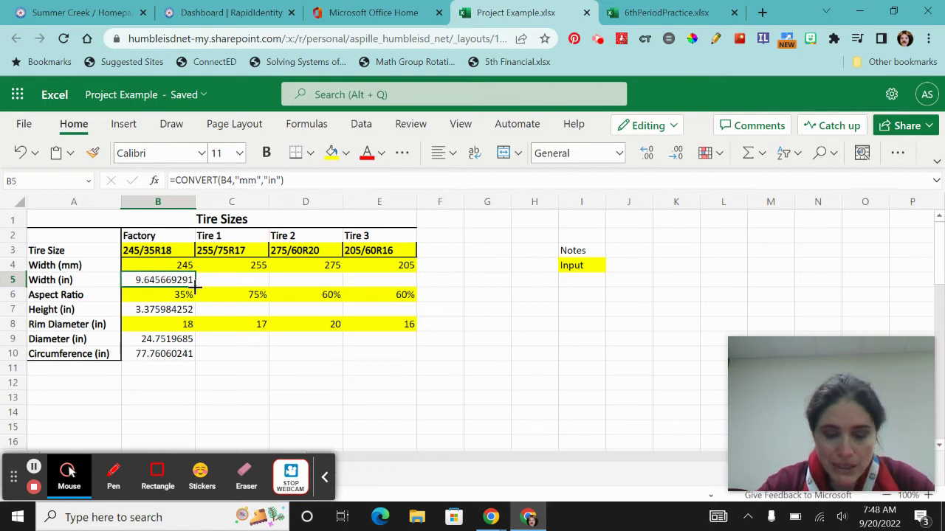
left_click_drag(195, 285, 398, 283)
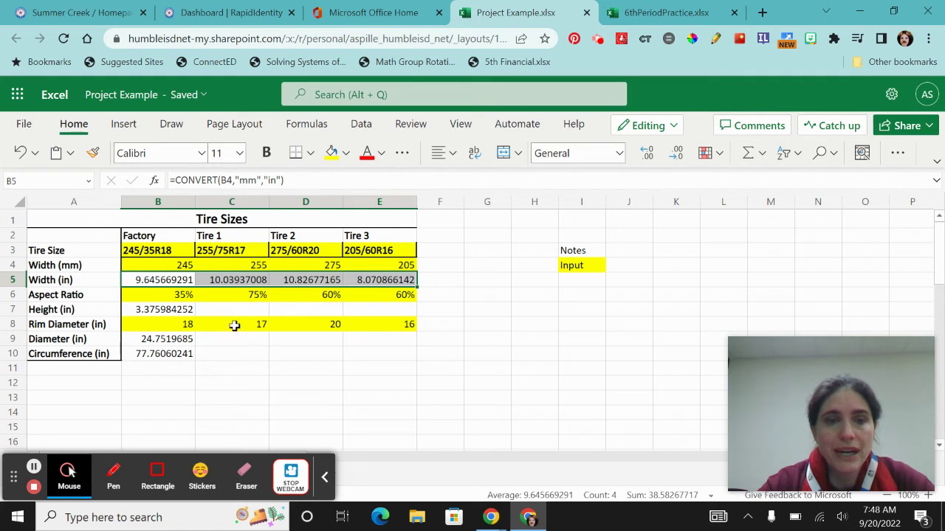
left_click(171, 309)
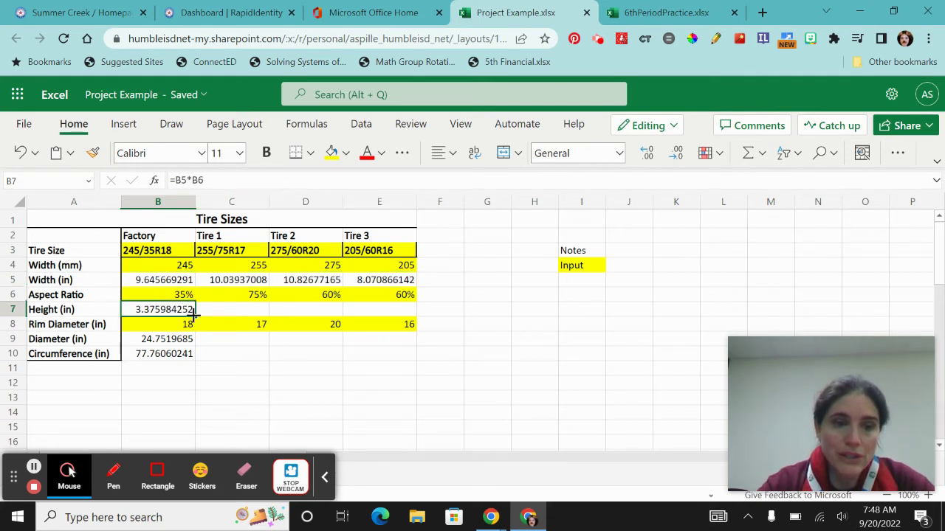
left_click_drag(195, 316, 405, 309)
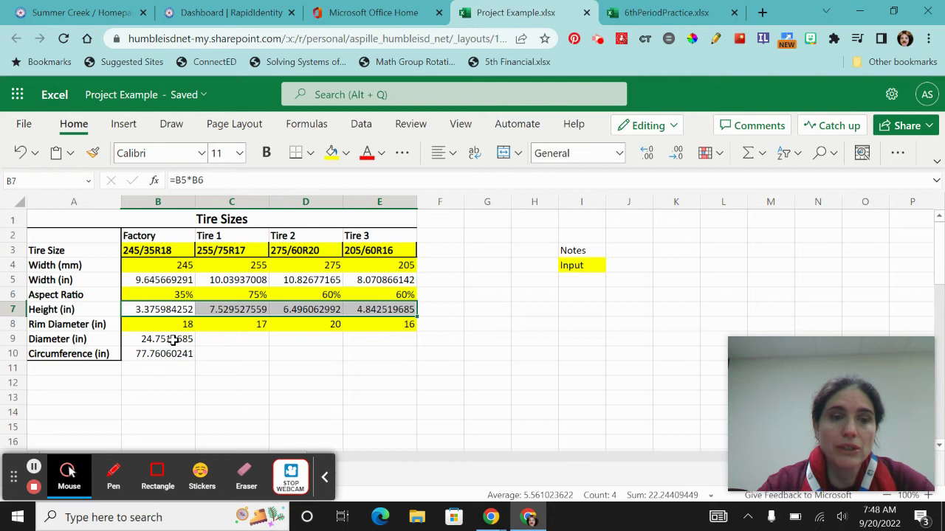
Fill the factory tire's diameter and circumference formulas in B9:B10 across to column E together.
left_click(168, 341)
left_click_drag(168, 340, 160, 356)
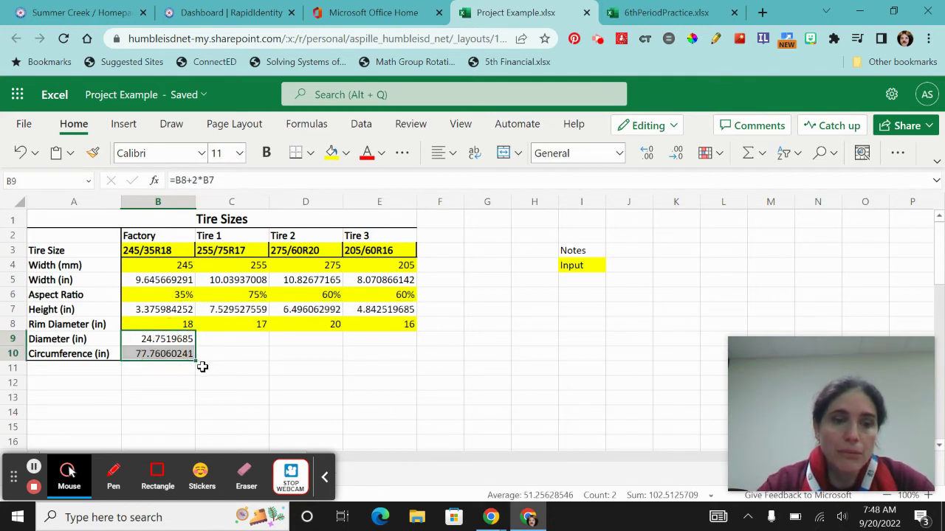
left_click_drag(194, 361, 381, 350)
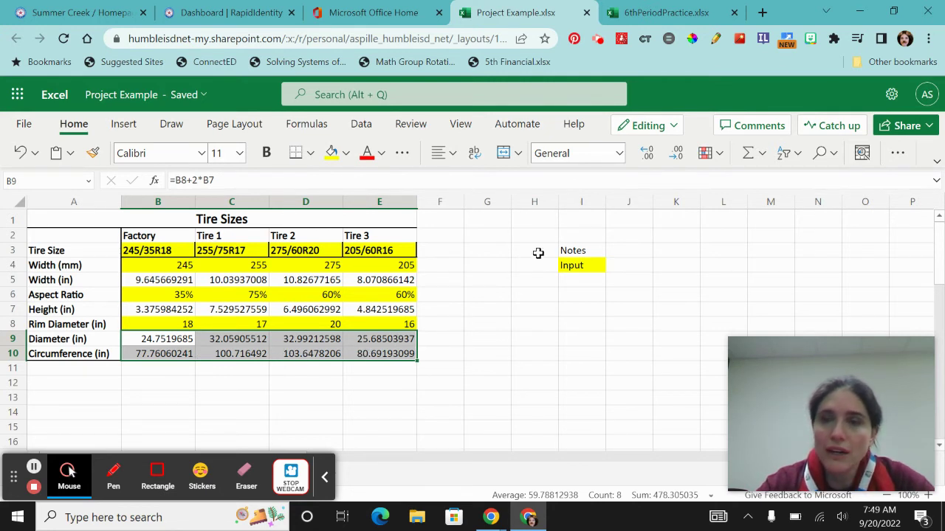
Reduce the diameter and circumference values in B9:E10 to two decimal places.
left_click(678, 154)
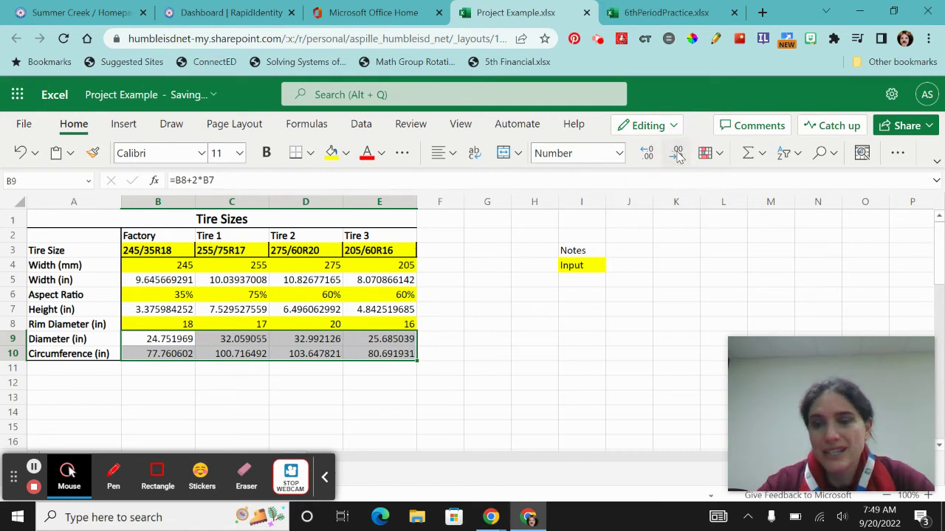
left_click(677, 153)
left_click(678, 154)
left_click(678, 154)
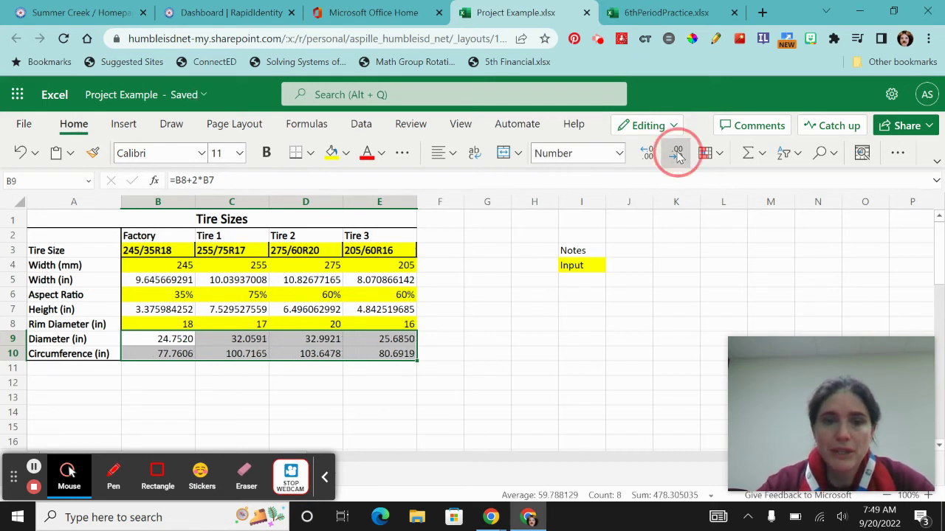
left_click(678, 154)
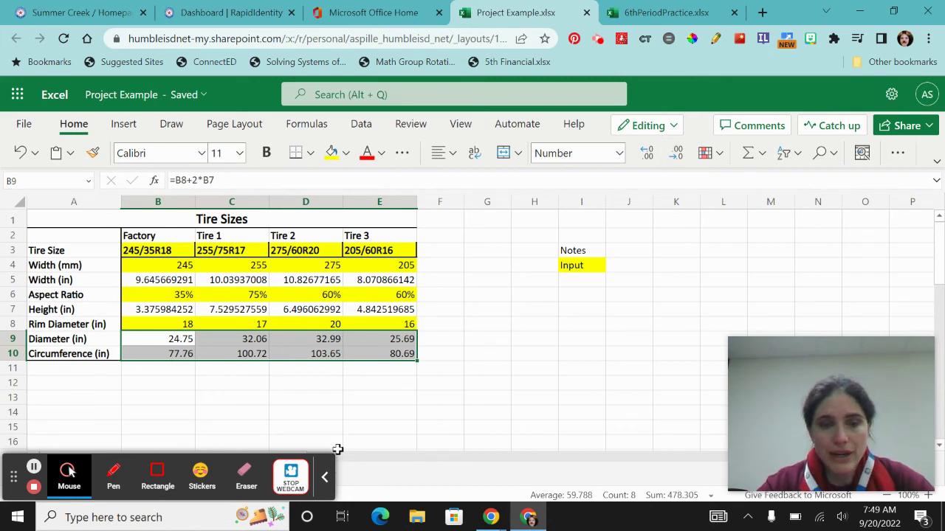
Copy the Scale Factor, Speedometer (mph) and Actual Speed (mph) labels from the 6thPeriodPractice workbook into Project Example's Tire Sizes sheet at A12.
left_click(324, 479)
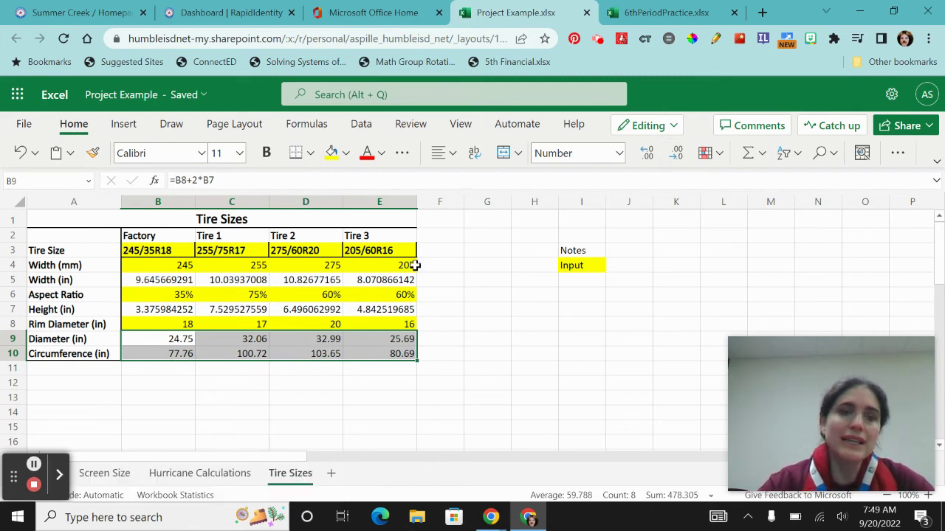
left_click(652, 16)
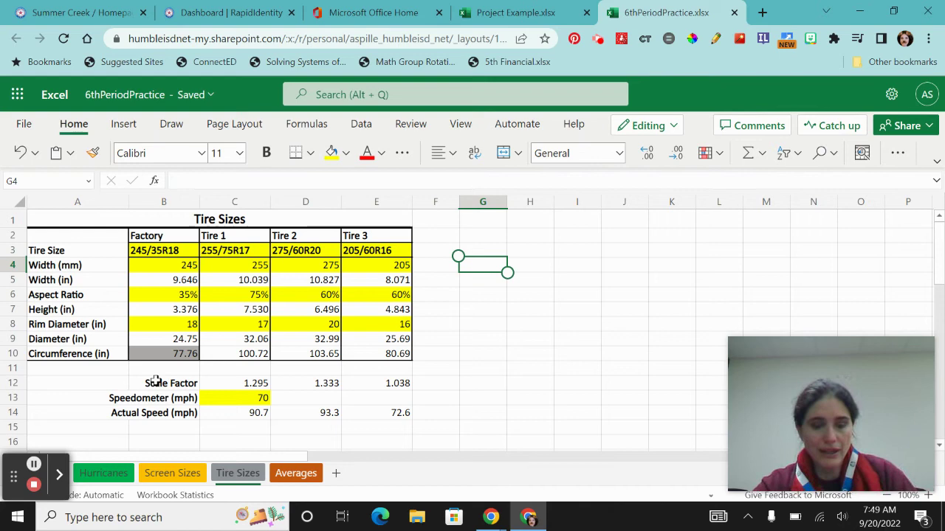
left_click_drag(151, 380, 150, 414)
key("ctrl+c")
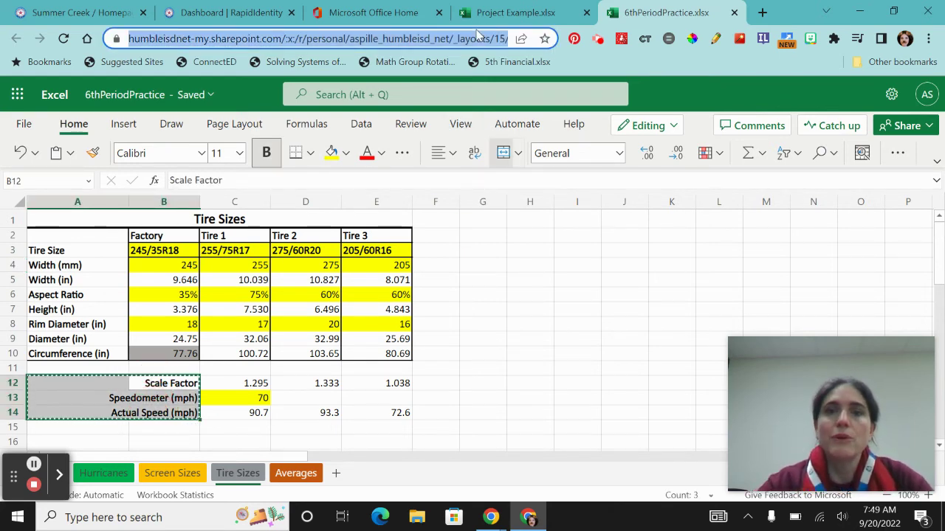
left_click(496, 16)
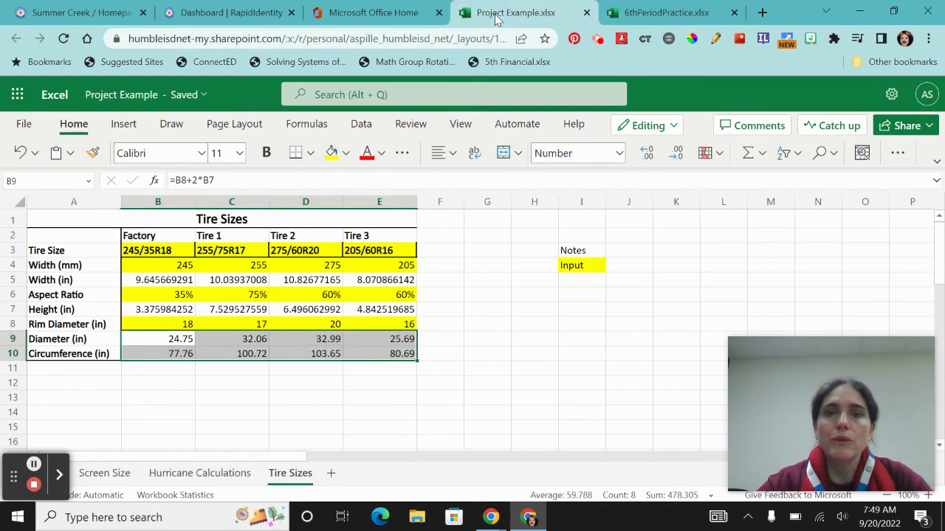
left_click(57, 380)
key("ctrl+v")
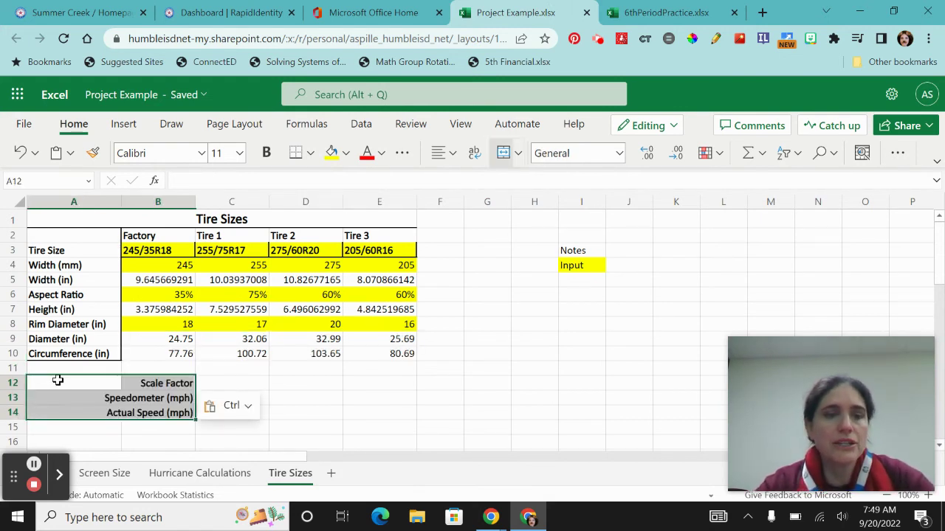
left_click(331, 413)
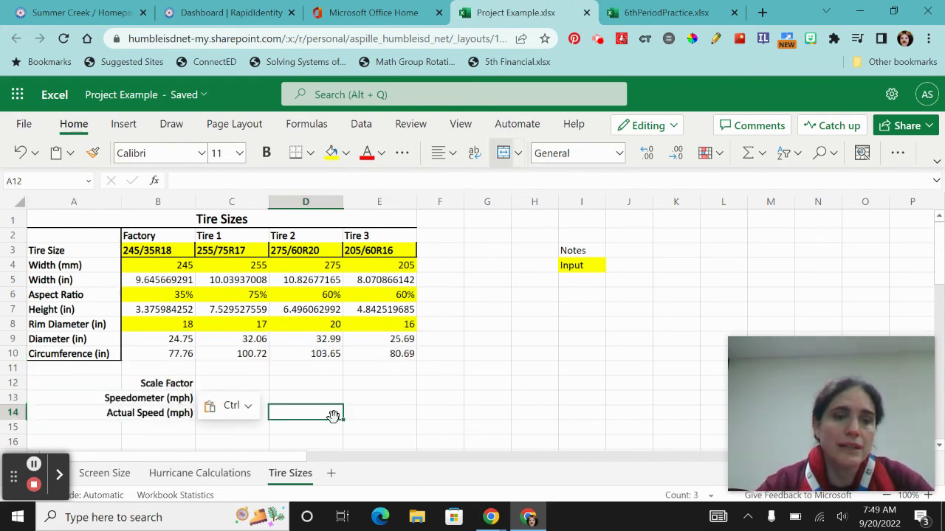
Calculate Tire 1's scale factor in C12 with =C10/B10, dividing its circumference by the factory tire's.
left_click(246, 381)
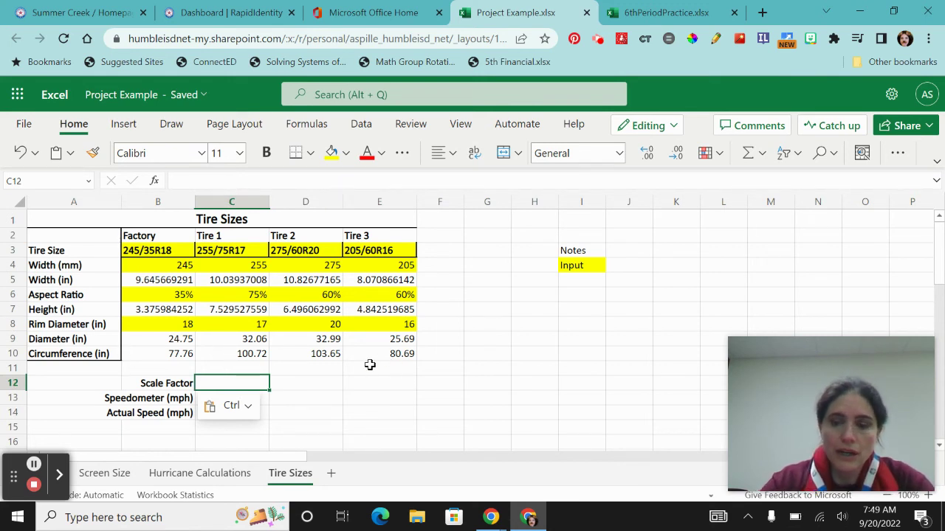
type("=")
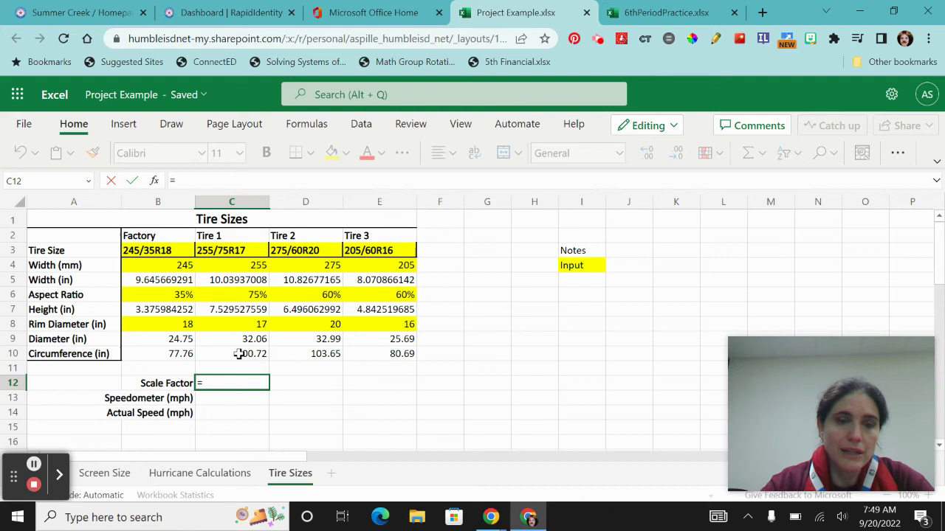
left_click(238, 354)
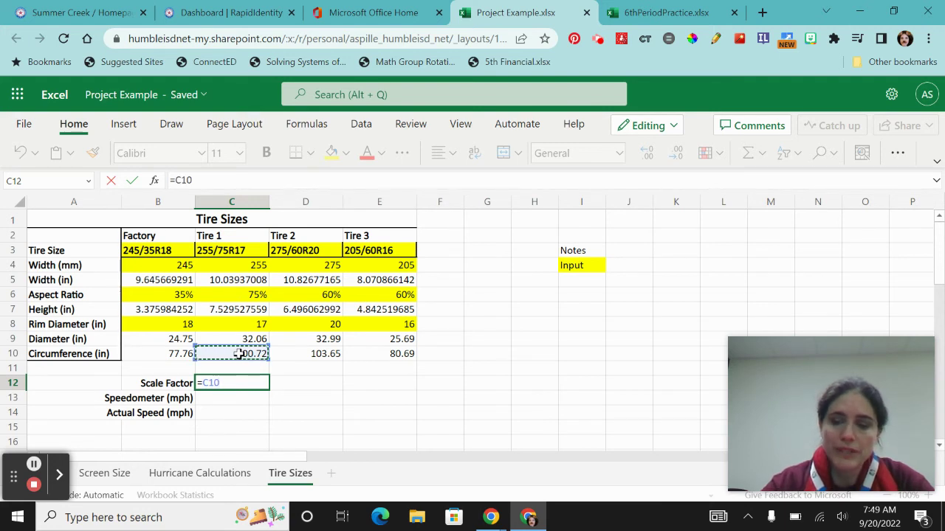
type("/")
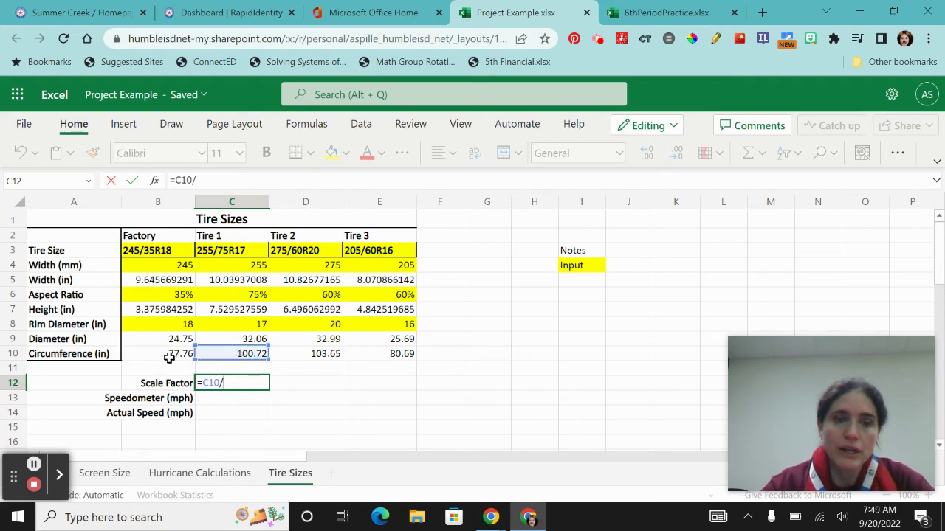
left_click(162, 354)
key("Return")
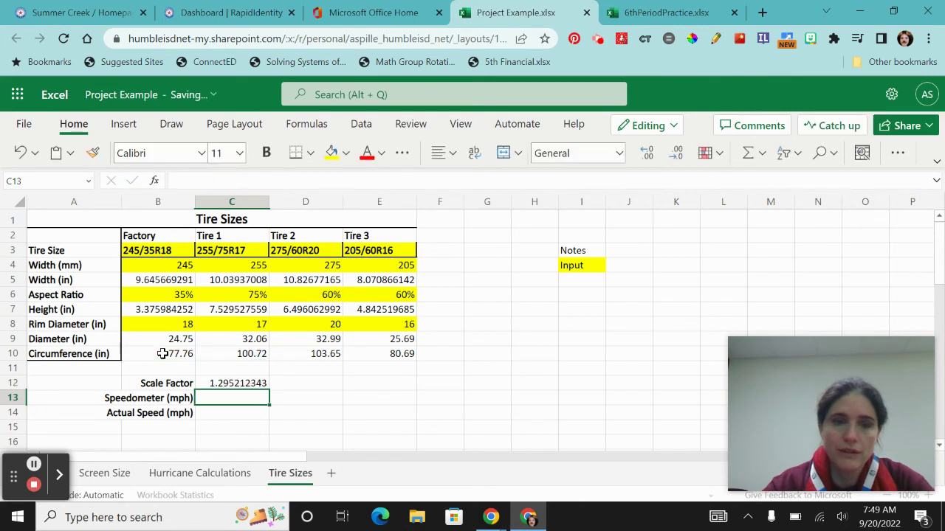
Calculate Tire 2's scale factor in D12 with =D10/B10, dividing its circumference by the factory tire's.
key("Right")
key("Up")
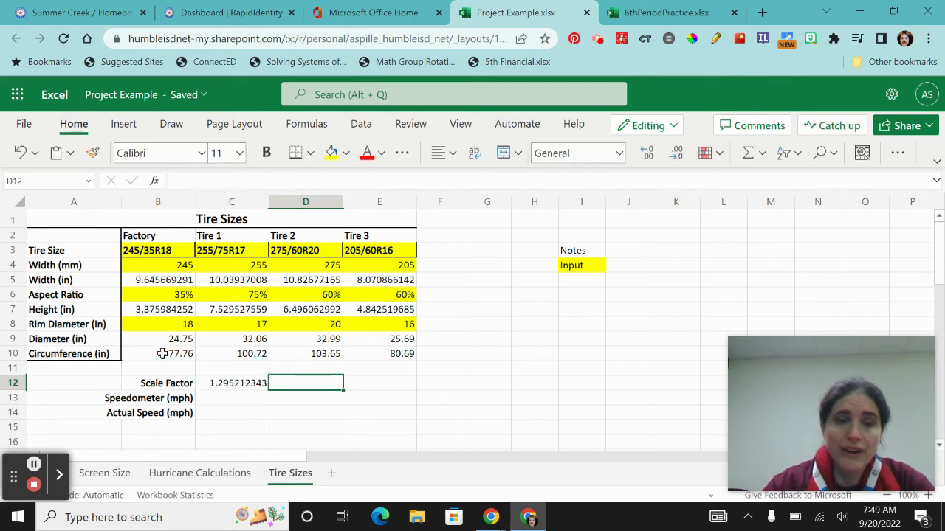
type("=")
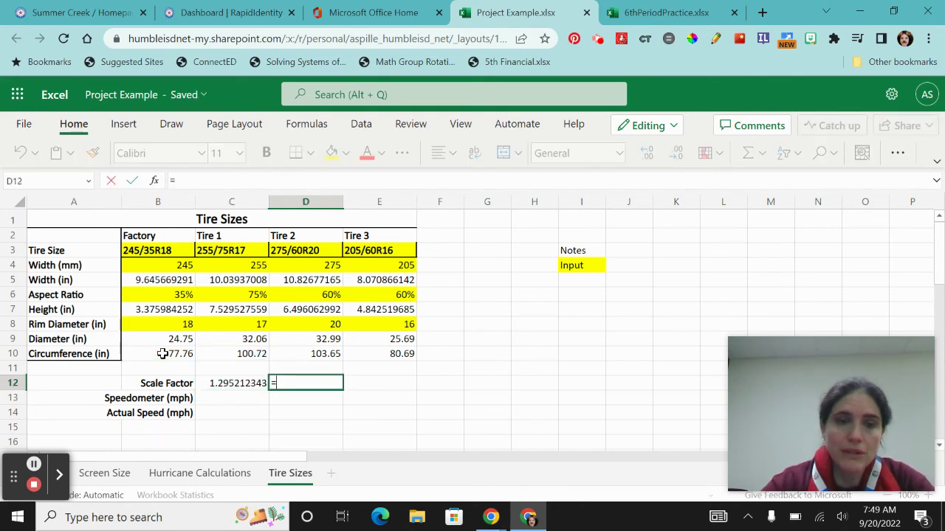
left_click(307, 354)
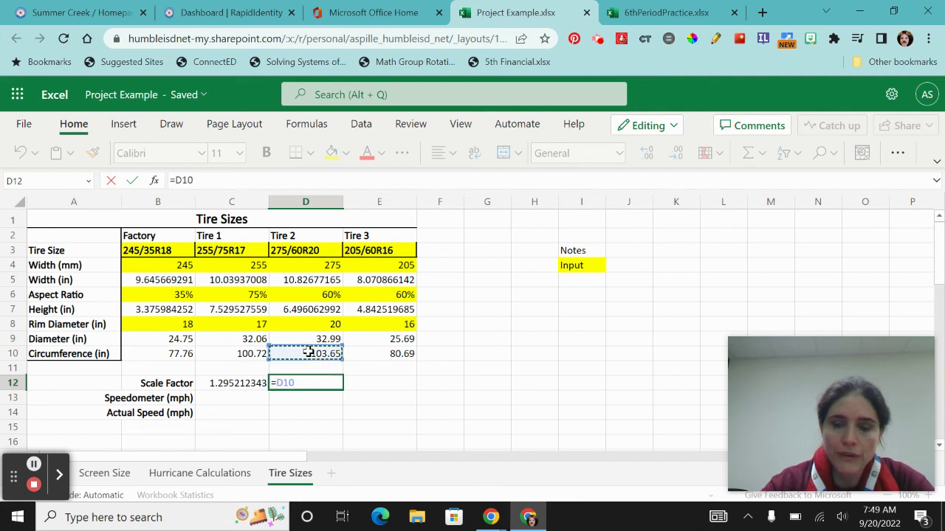
type("/")
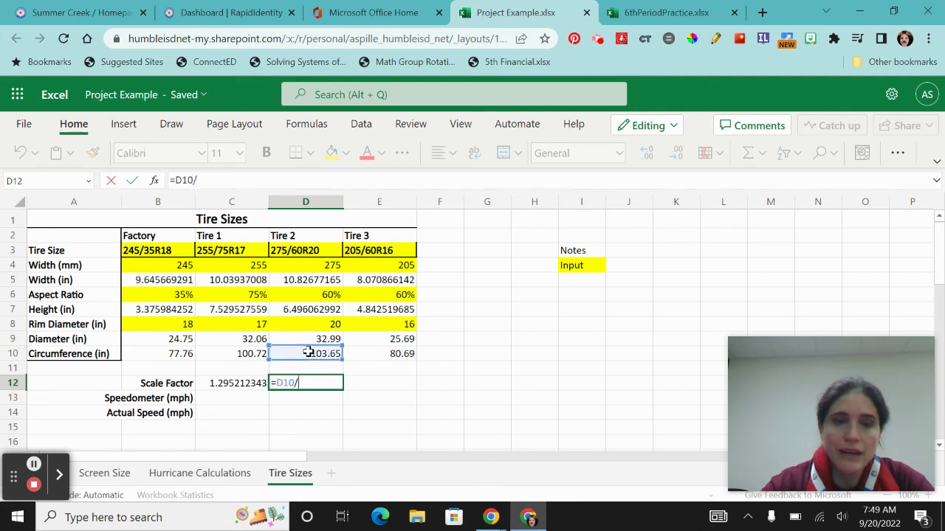
left_click(154, 354)
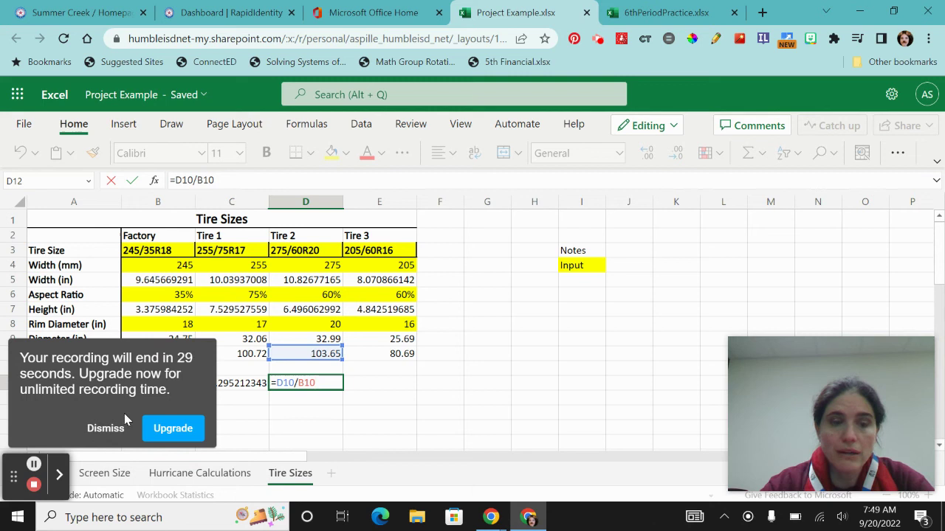
left_click(107, 429)
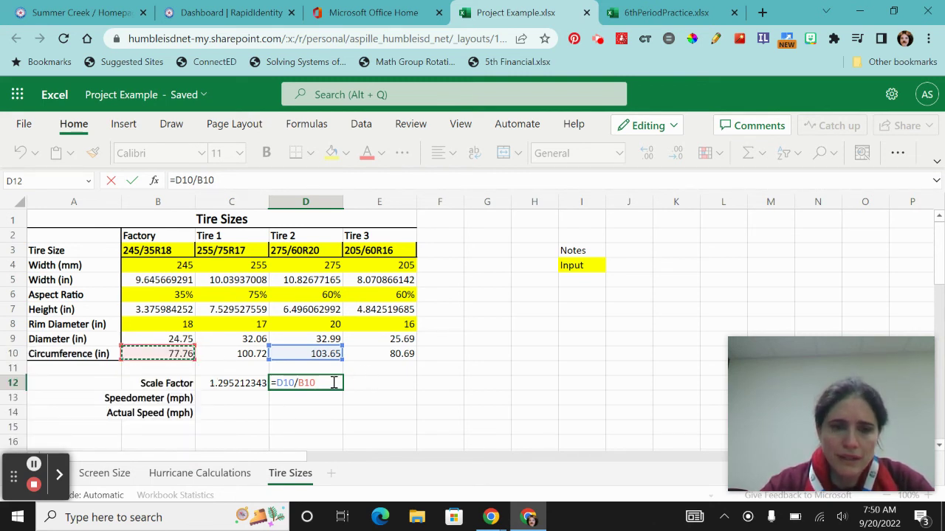
key("Return")
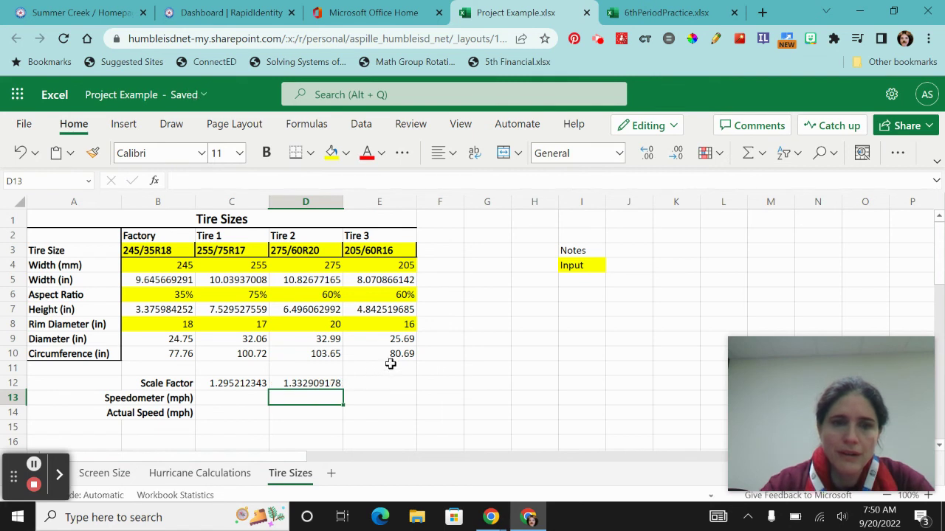
Calculate Tire 3's scale factor in E12 with =E10/B10, dividing its circumference by the factory tire's.
left_click(376, 383)
type("=")
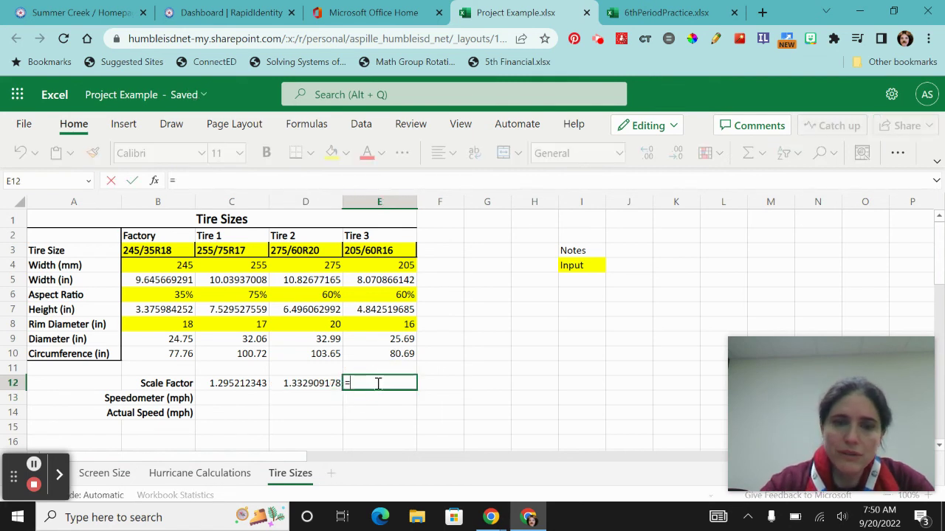
left_click(383, 352)
type("/")
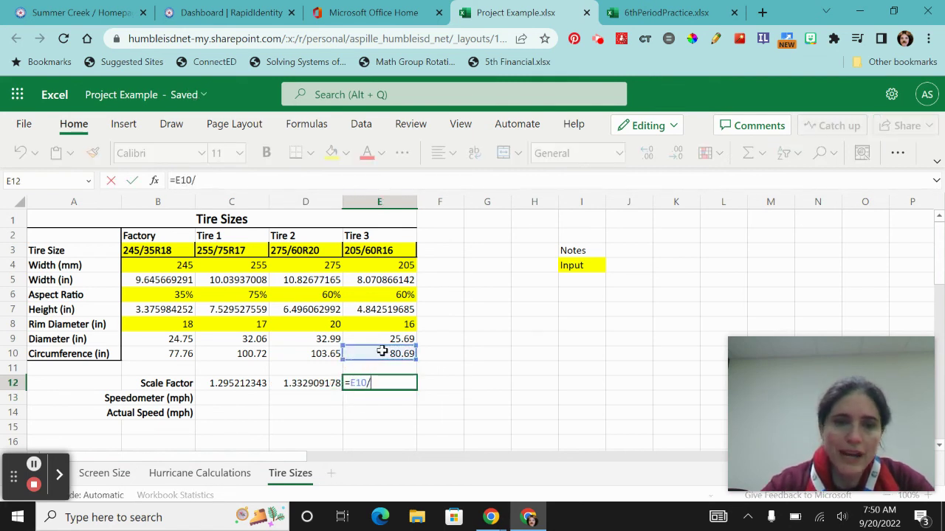
left_click(169, 354)
key("Return")
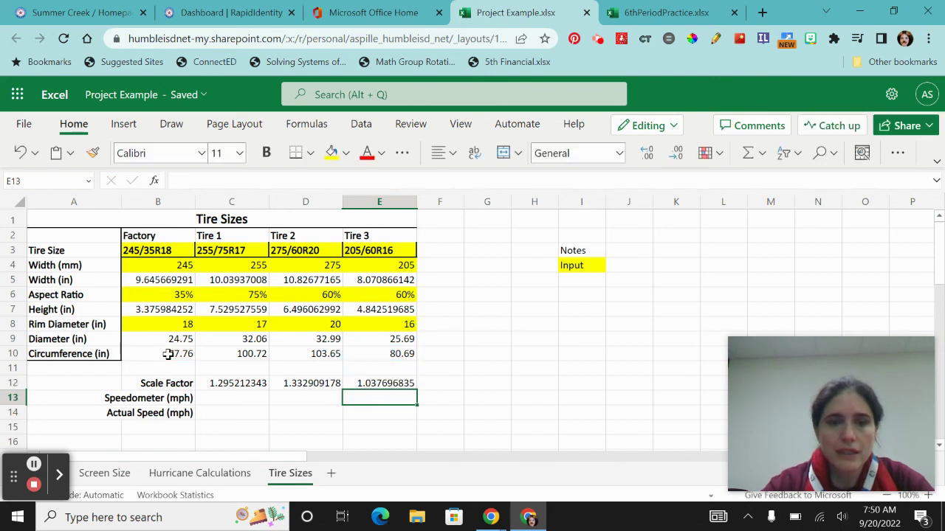
Select the Speedometer (mph) cell C13 under Tire 1's scale factor.
left_click(211, 399)
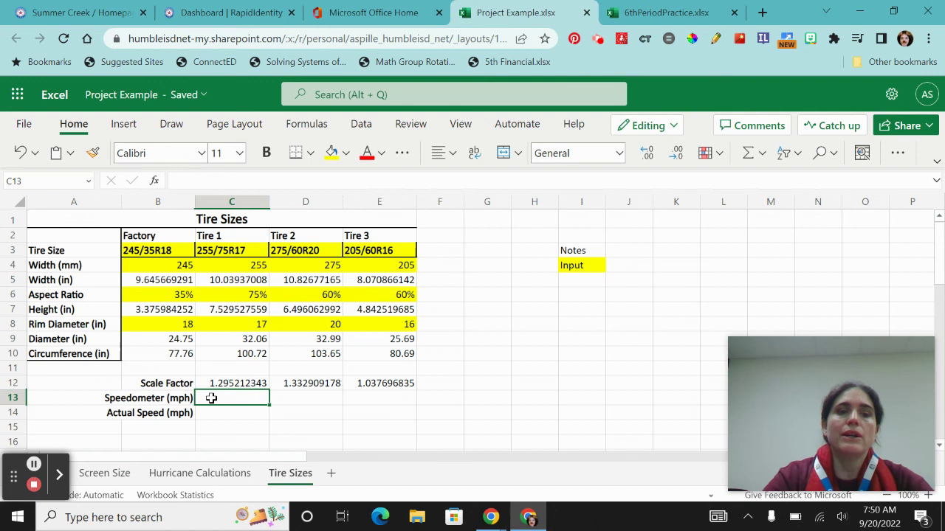